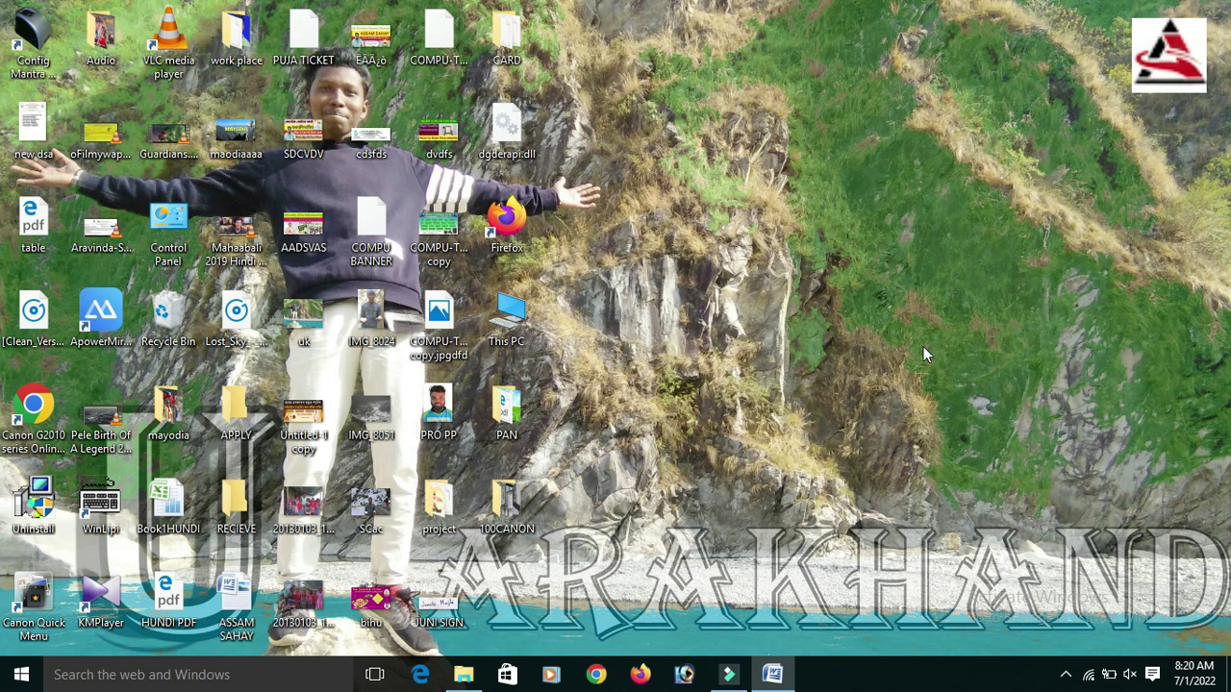
Refresh the desktop twice from its right-click menu
right_click(923, 350)
left_click(940, 432)
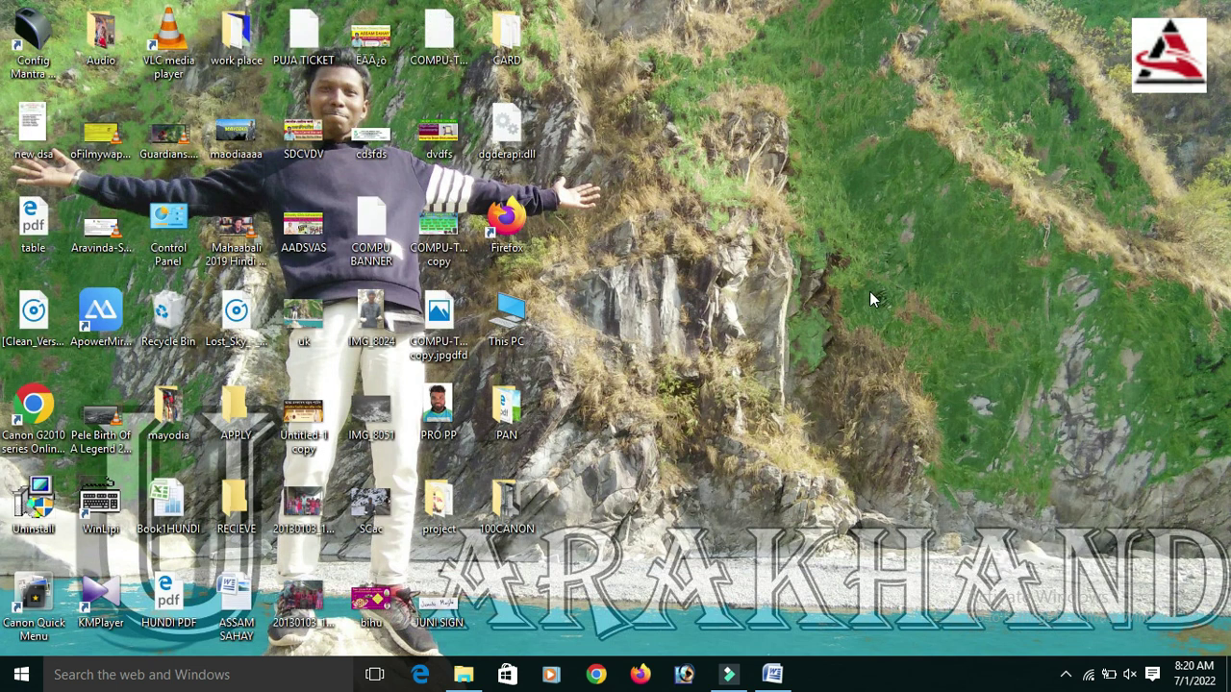
right_click(809, 161)
left_click(827, 243)
In Chrome, search Google for 'unique id' and open the DHE Unique ID registration site
left_click(595, 670)
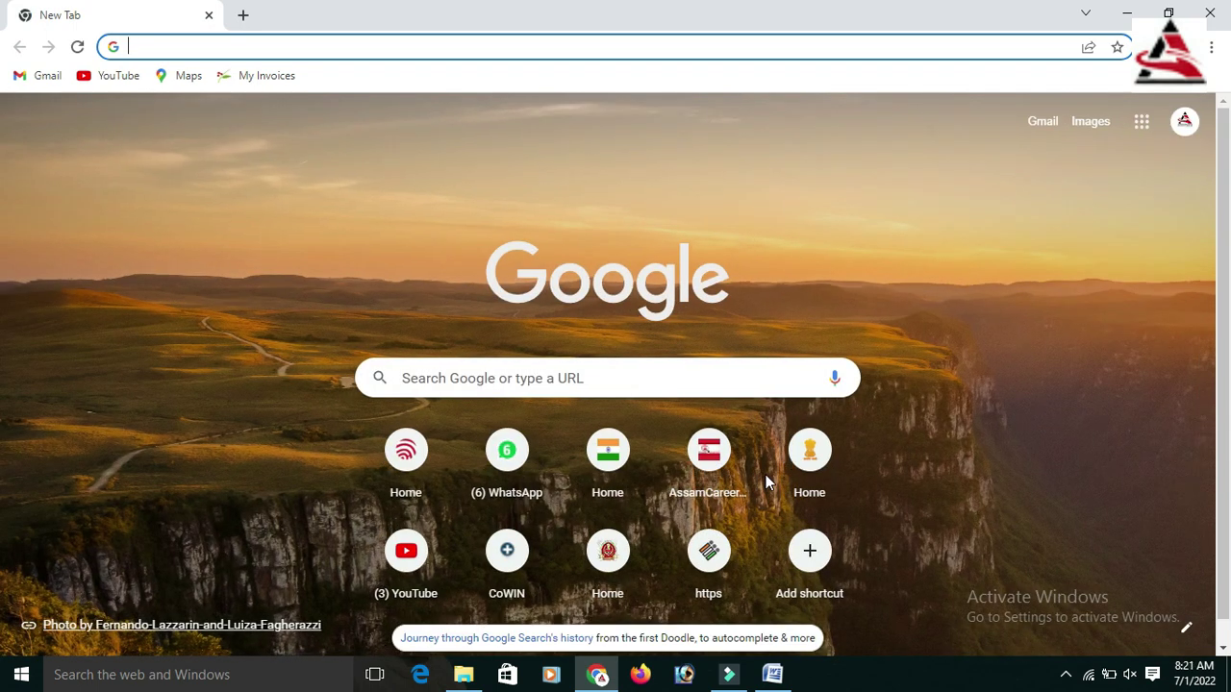
type("unique id")
key("Return")
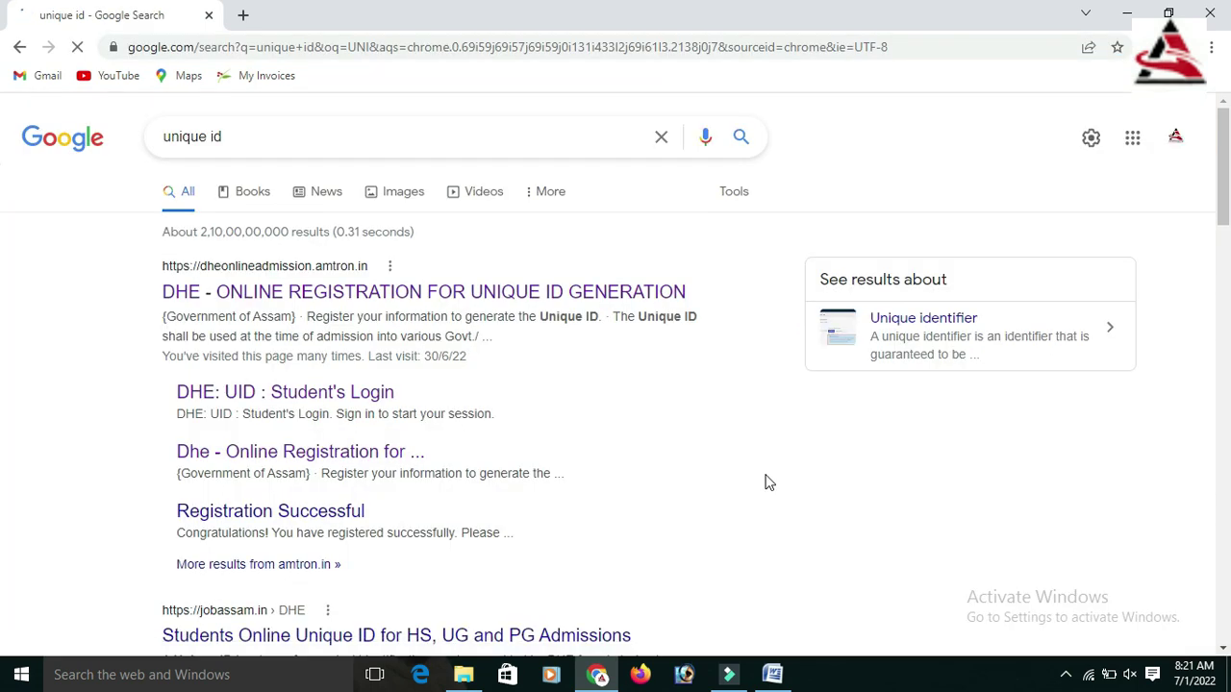
left_click(330, 293)
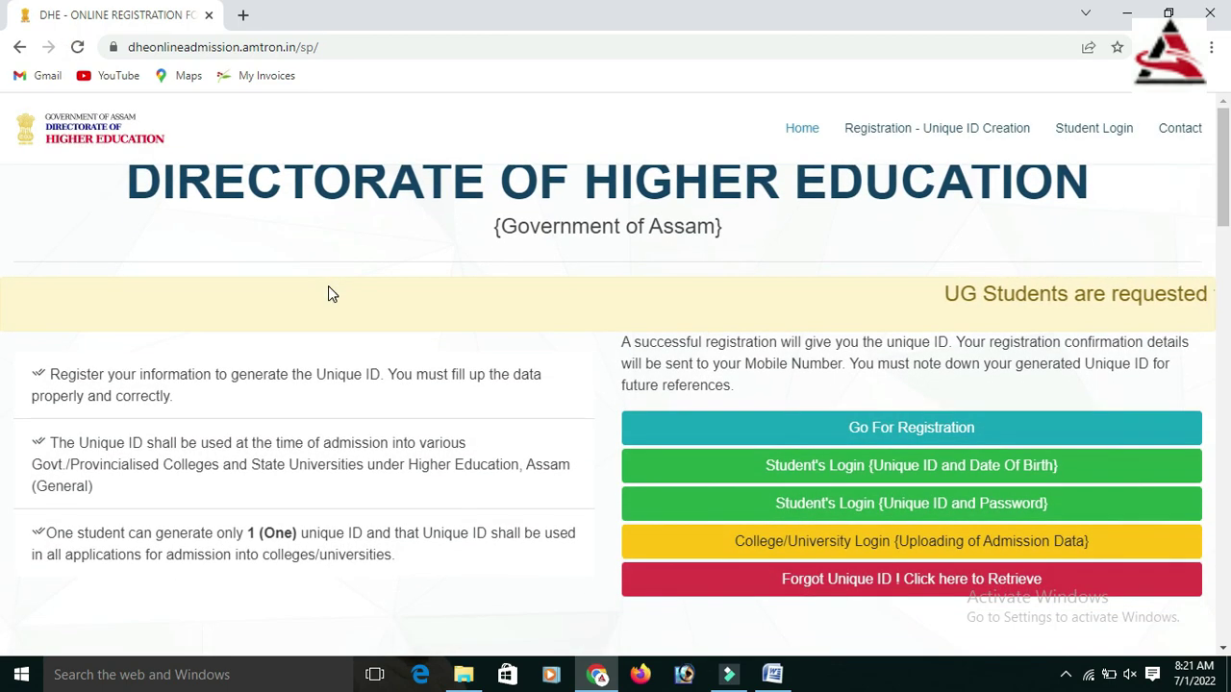
Open the Student's Login {Unique ID and Date Of Birth} page from the portal home page
left_click(1227, 183)
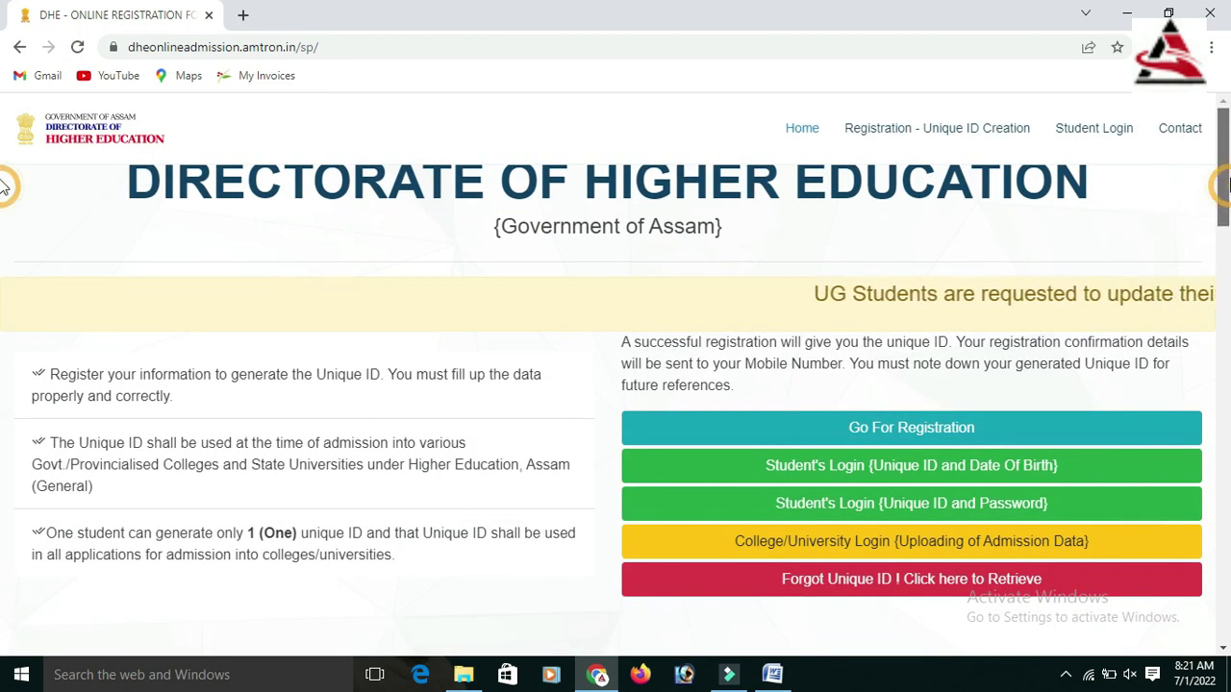
scroll(1226, 182, "down", 2)
scroll(1227, 180, "up", 2)
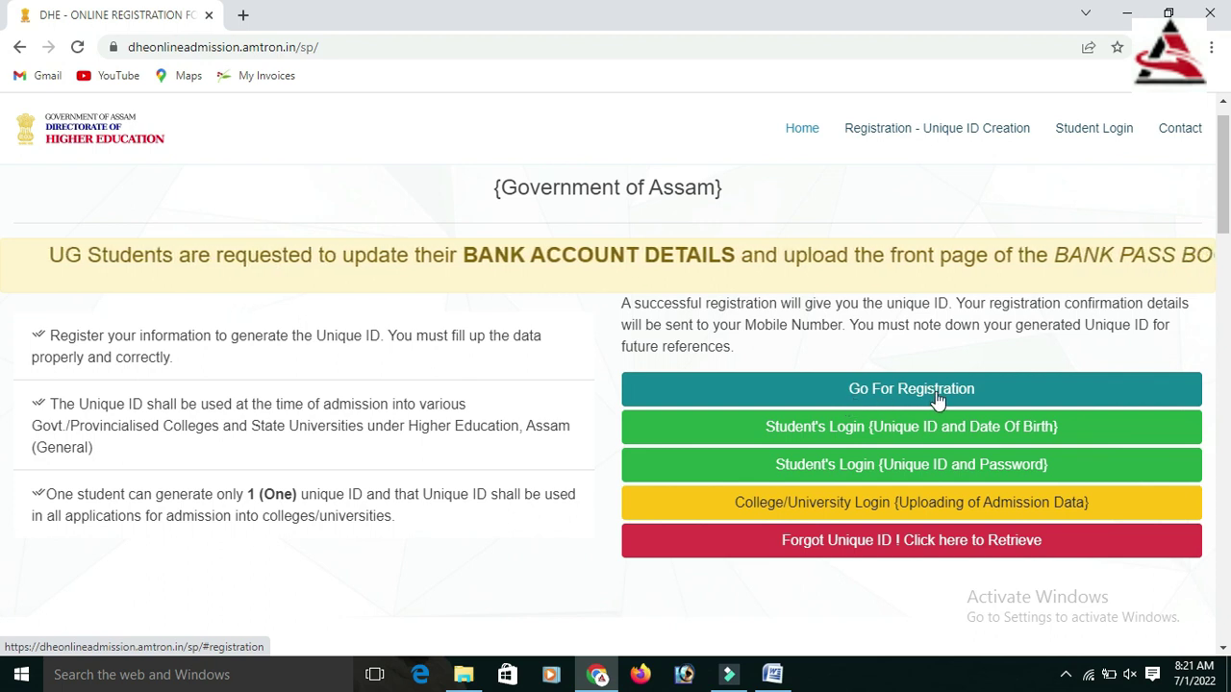
left_click(851, 430)
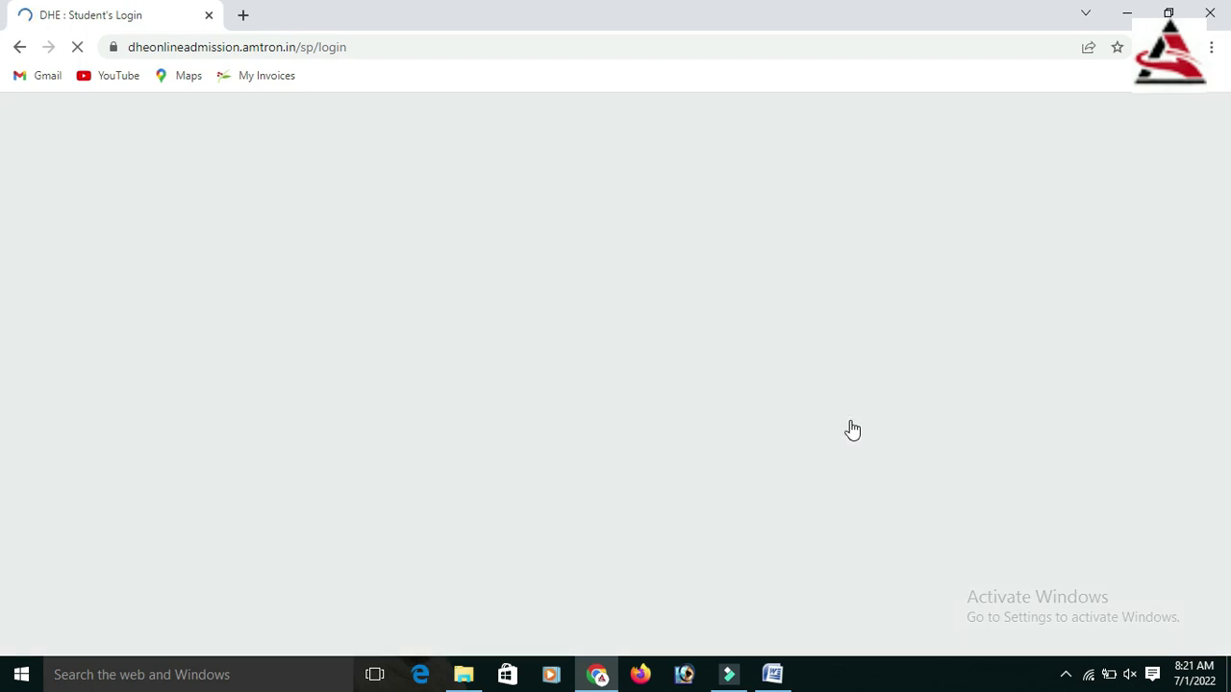
Enter the student's Unique ID, correcting its last digits, and date of birth in DD/MM/YYYY, then sign in
left_click(574, 349)
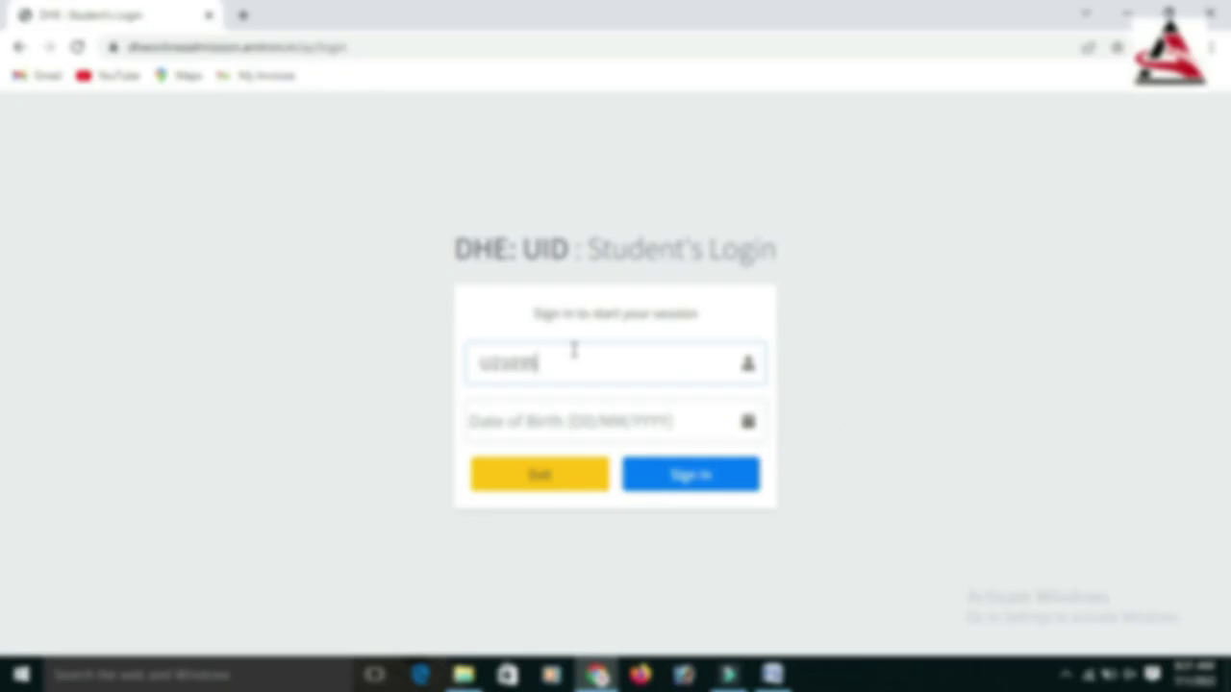
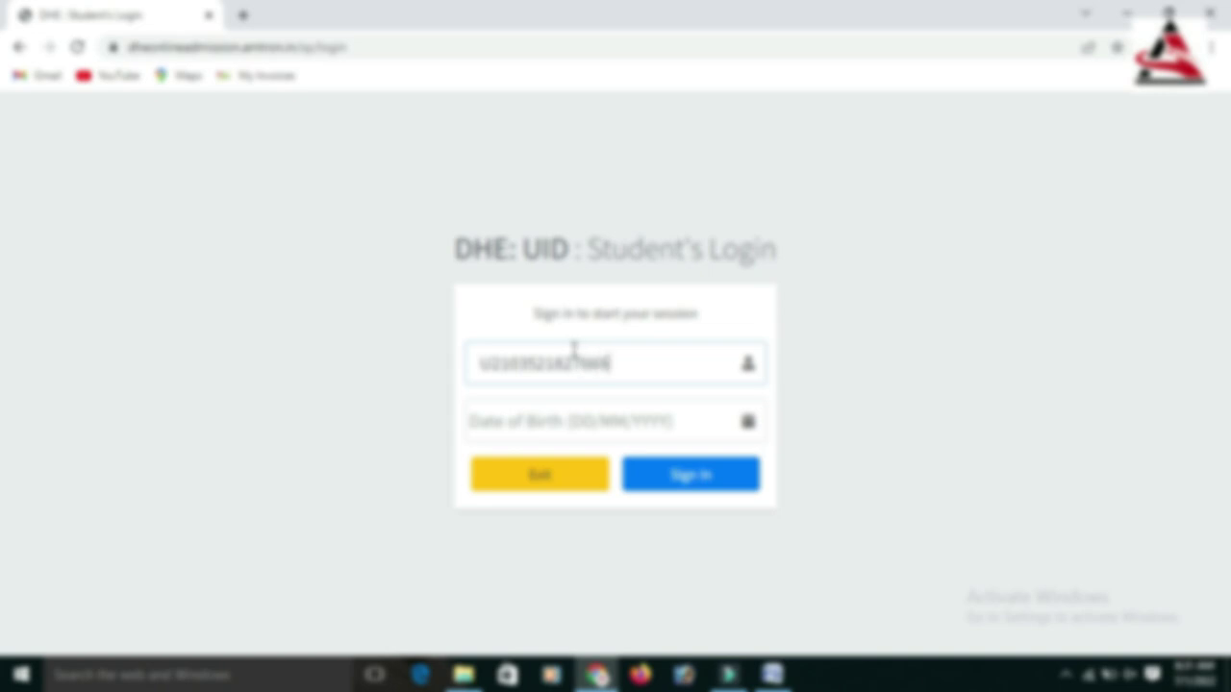
left_click(489, 426)
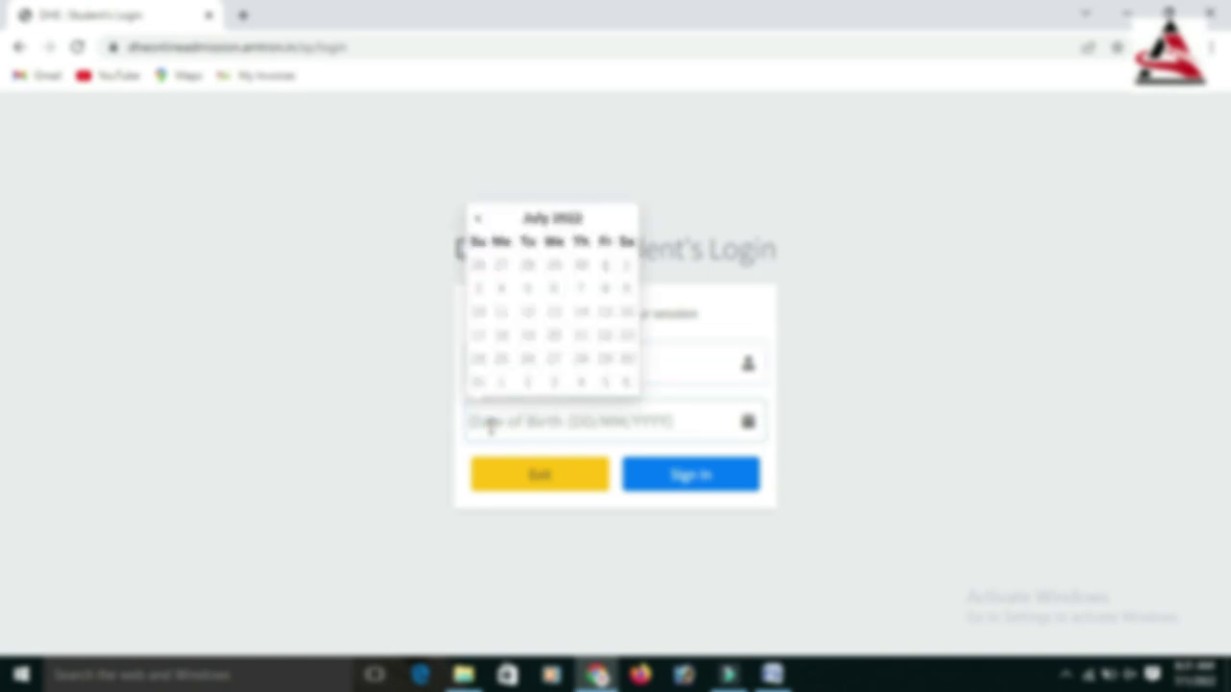
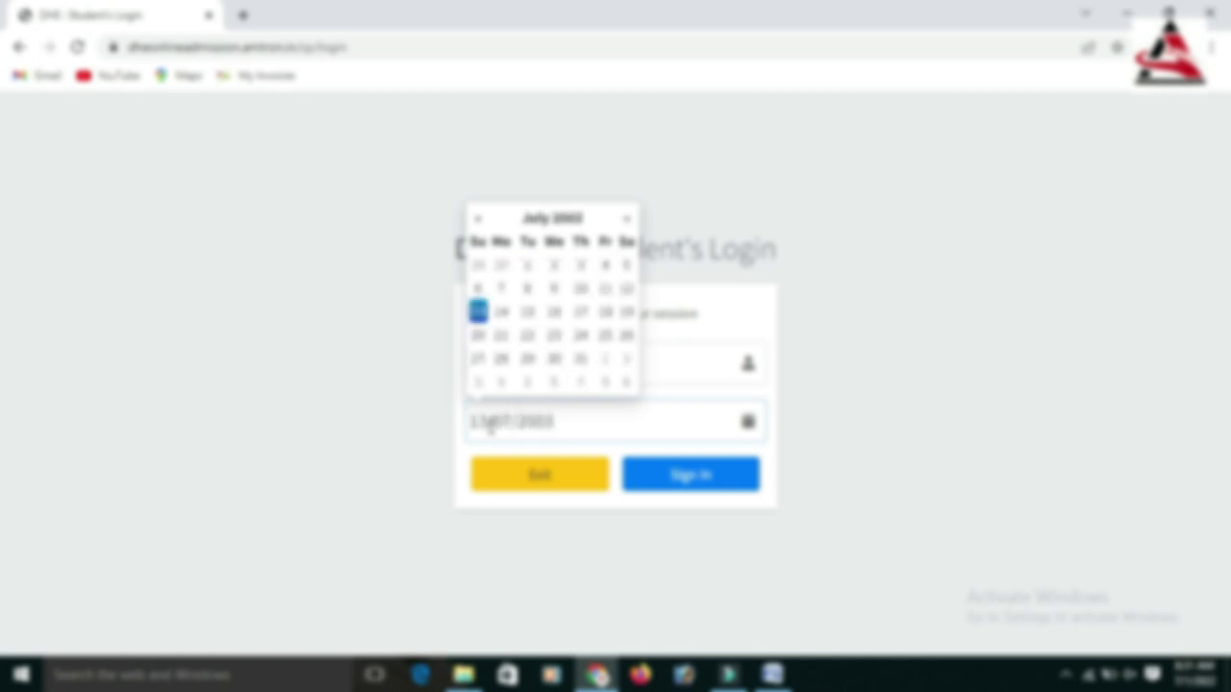
left_click(662, 480)
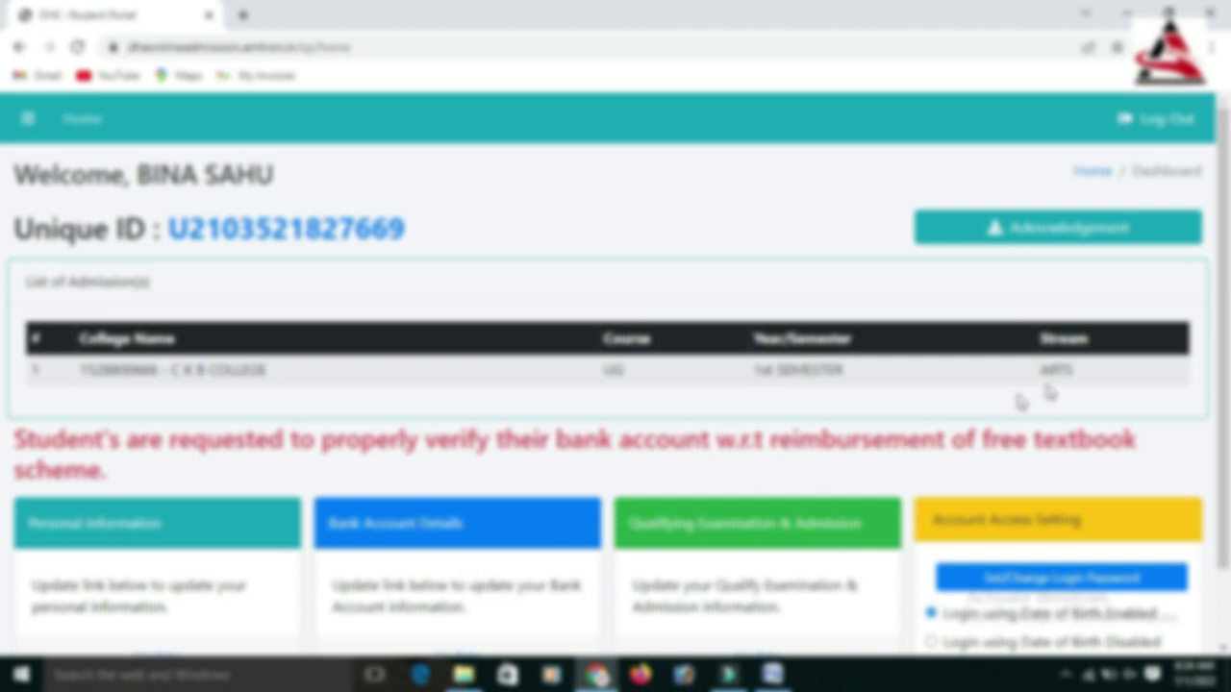
Choose Update on the dashboard's Bank Account Details card
scroll(1223, 346, "down", 1)
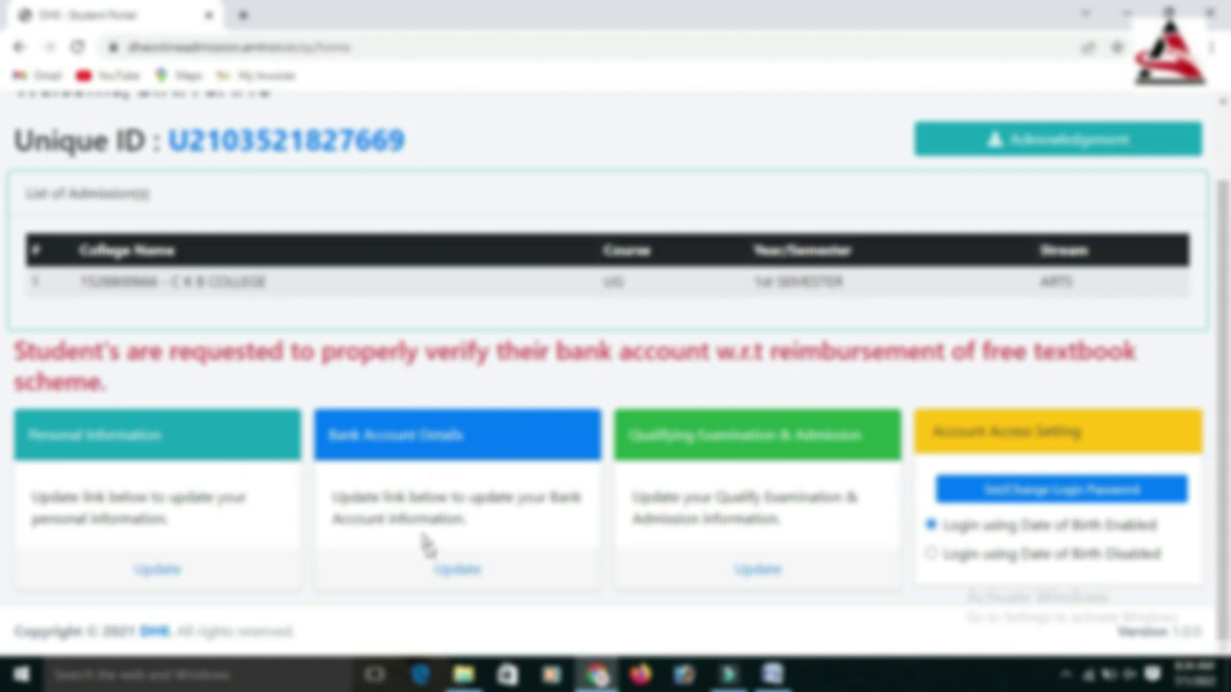
left_click(456, 571)
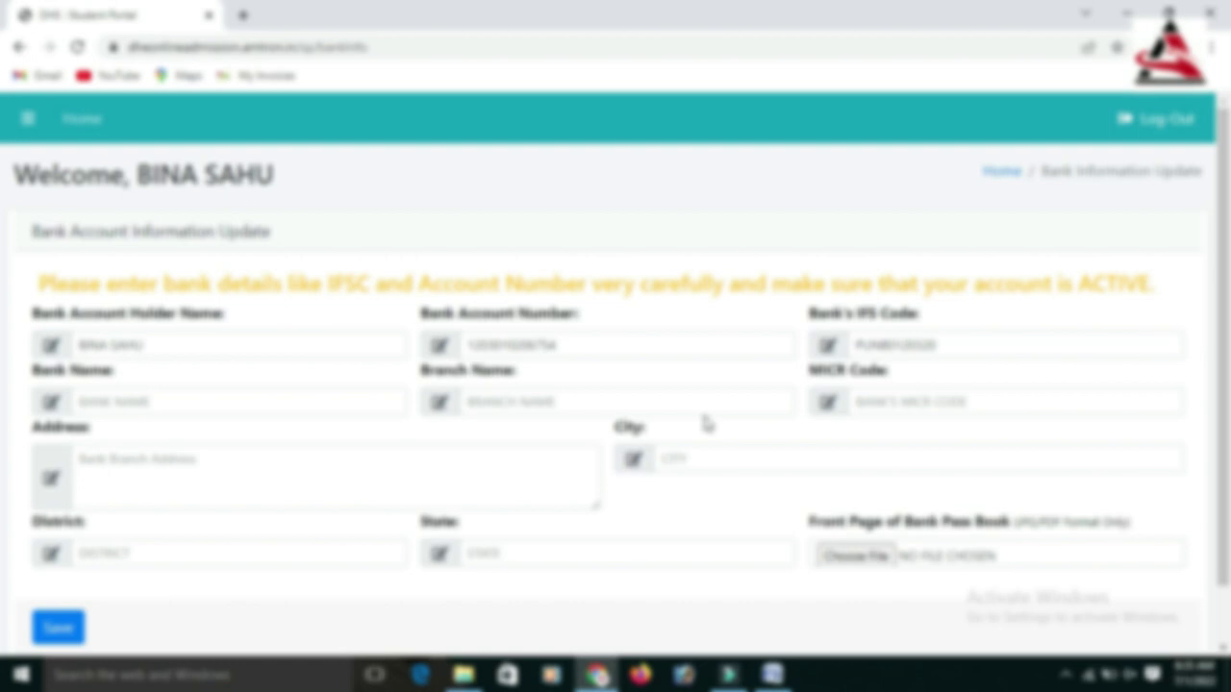
Enter bank PUNJAB NATIONAL BANK, branch BOLGARH, MICR TEX040009, address BOLGARH and city BOLG
left_click(128, 404)
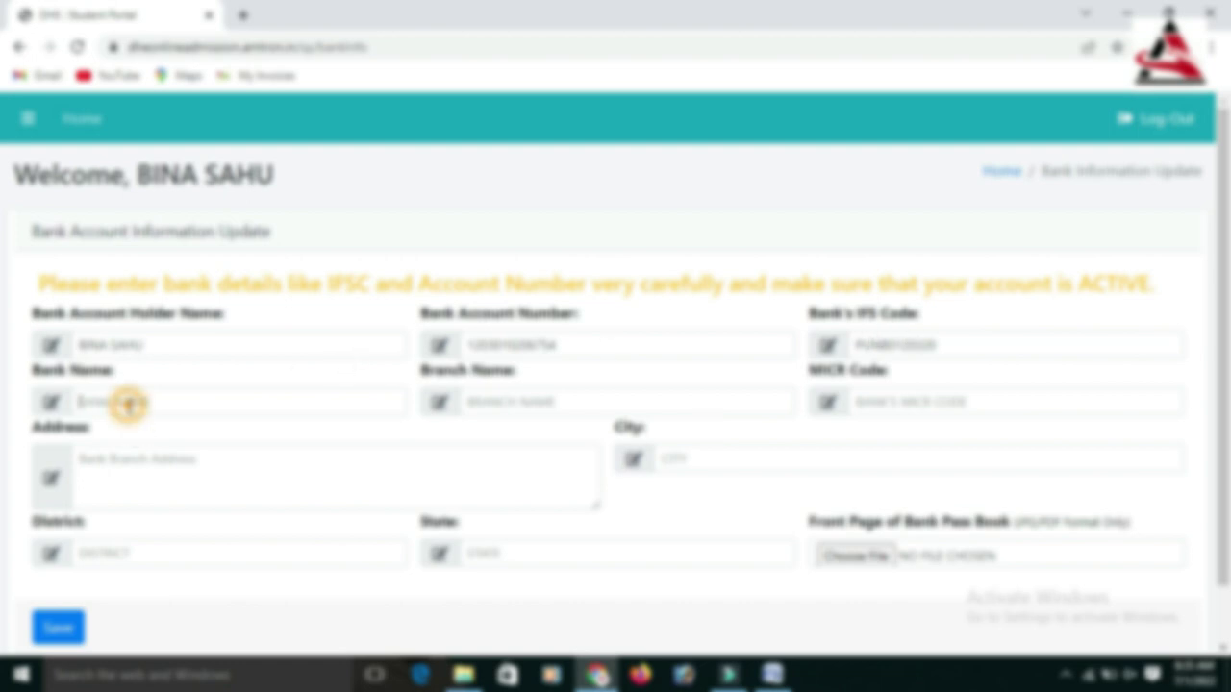
type("PU")
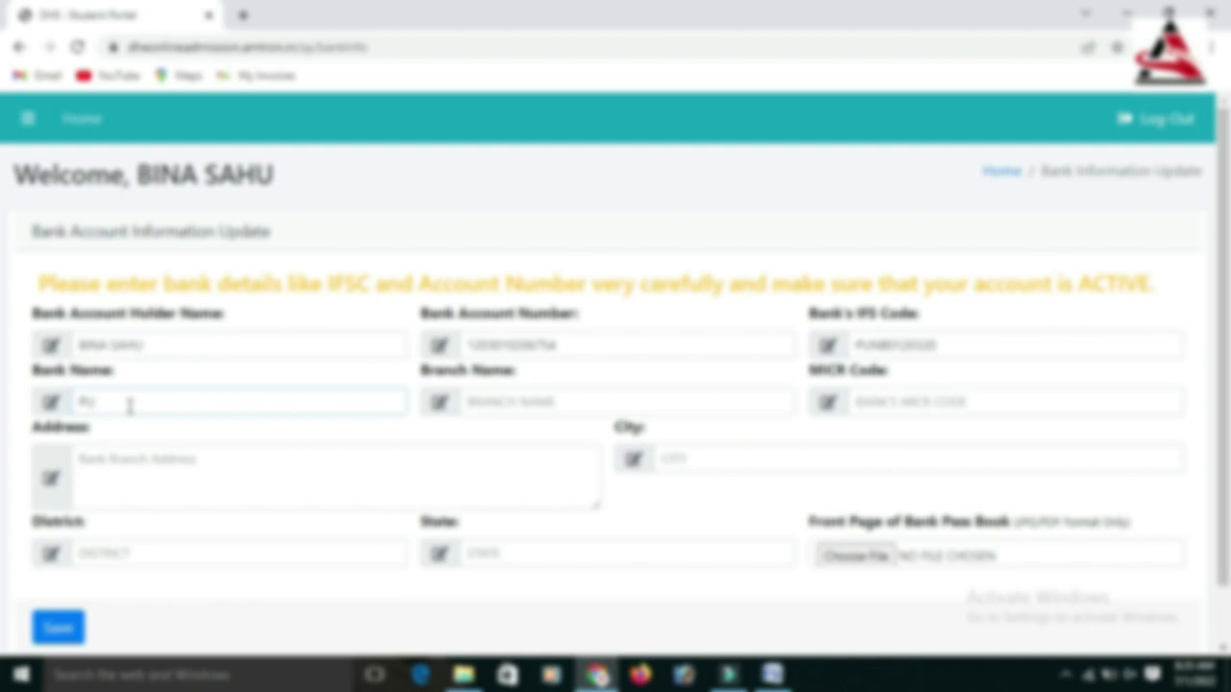
type("NJAB NATIONAL BANK")
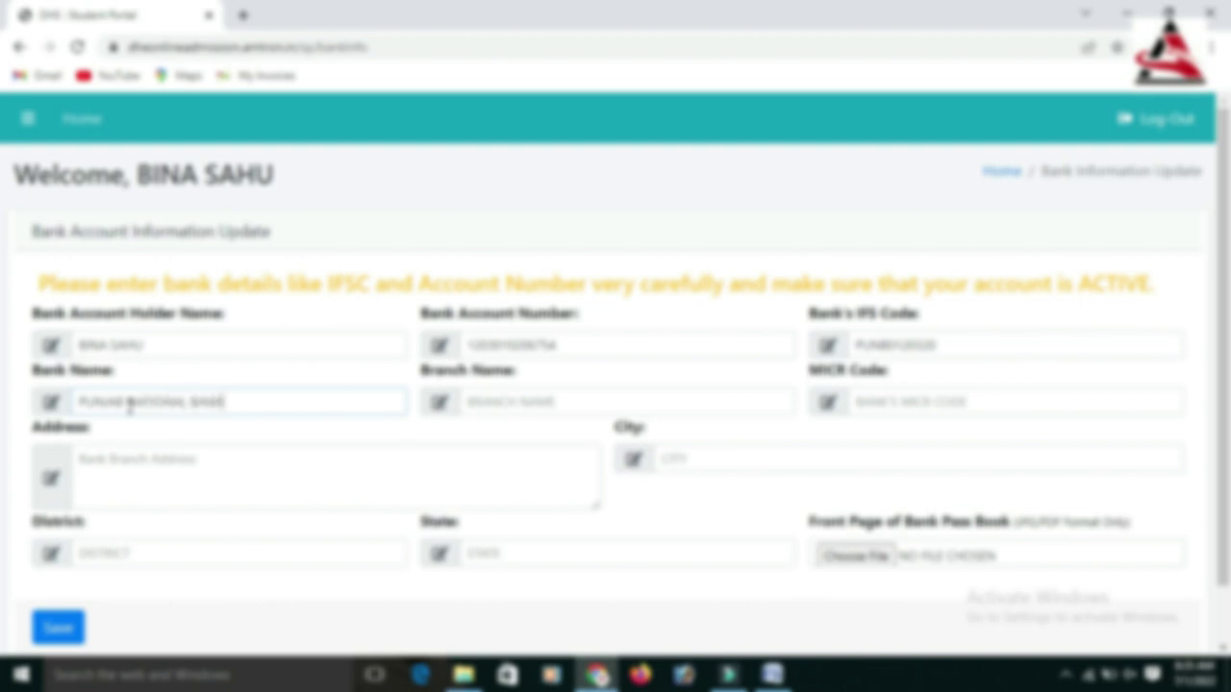
key("Tab")
type("BOLGARH")
key("Tab")
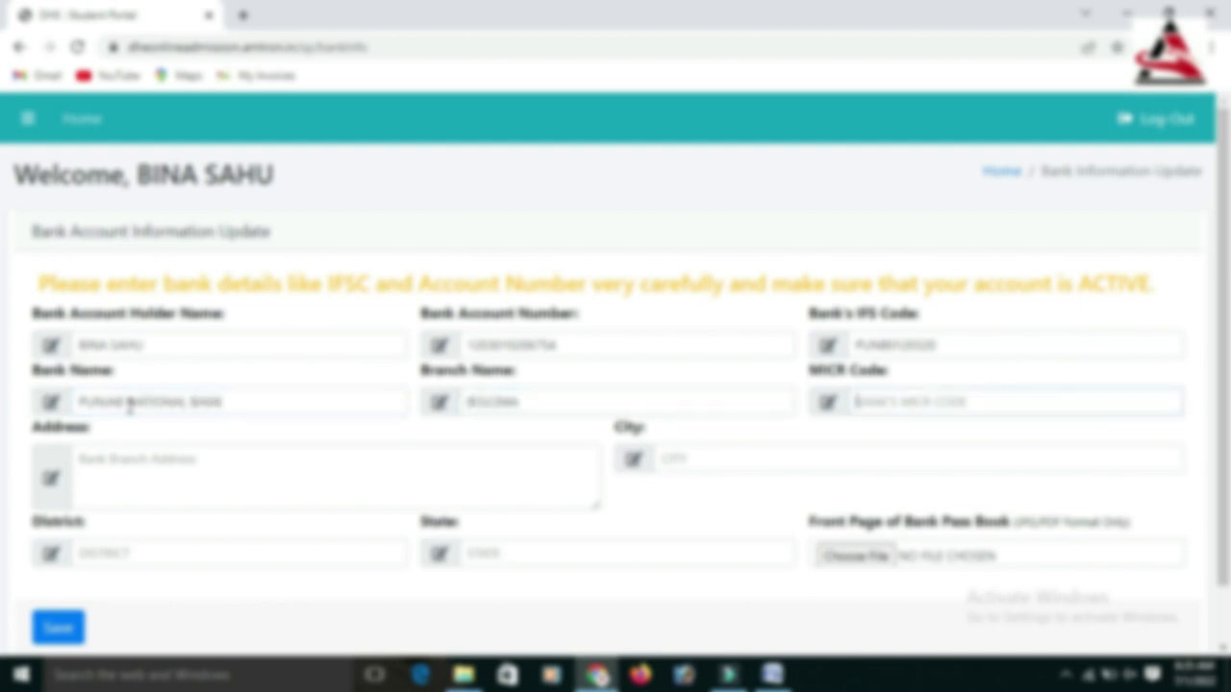
type("TEX")
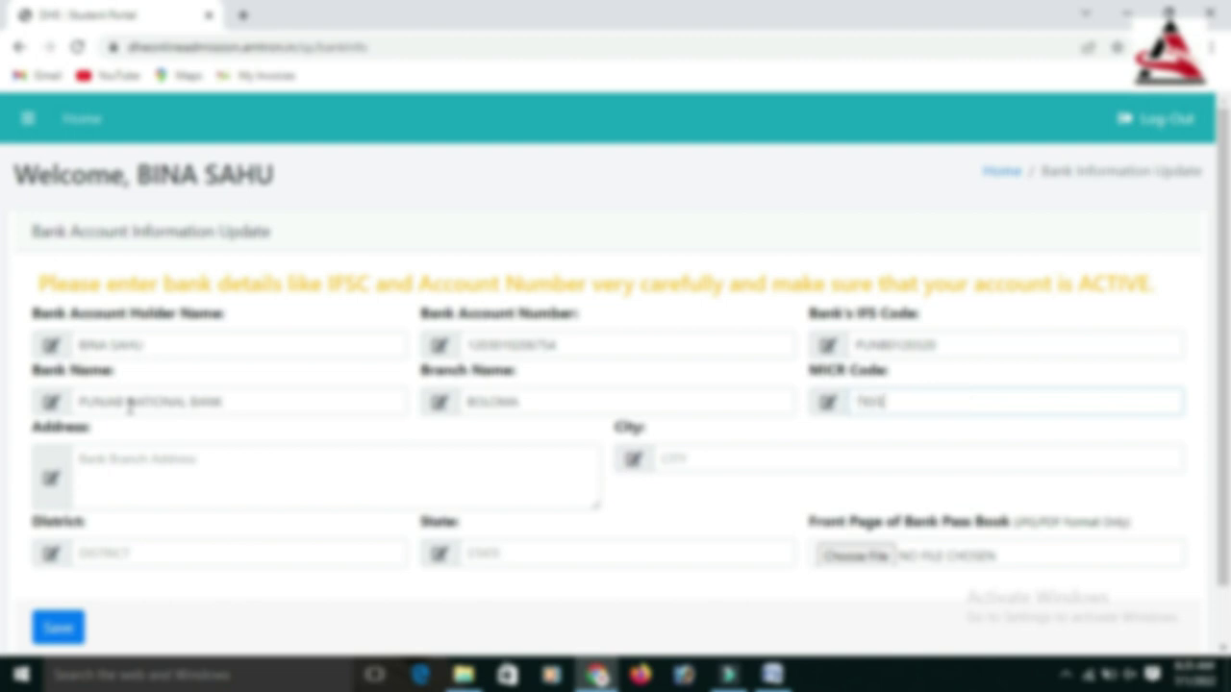
type("040009")
left_click(149, 456)
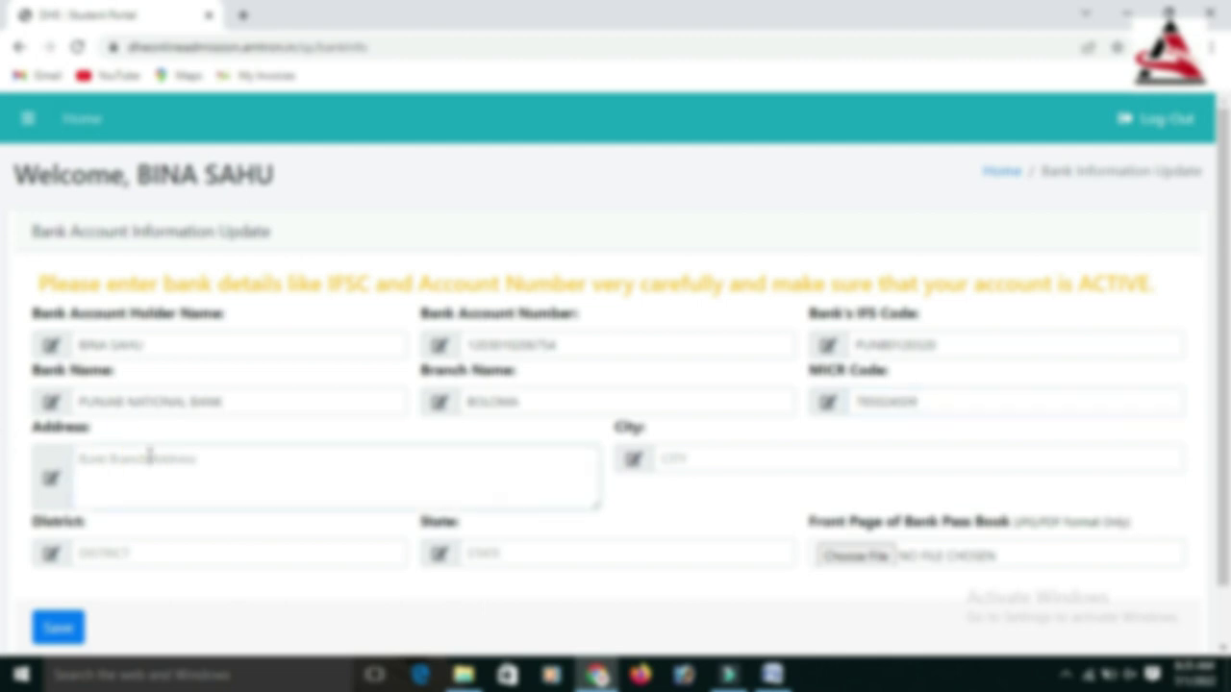
type("BOLGARH")
key("Tab")
type("BOLG")
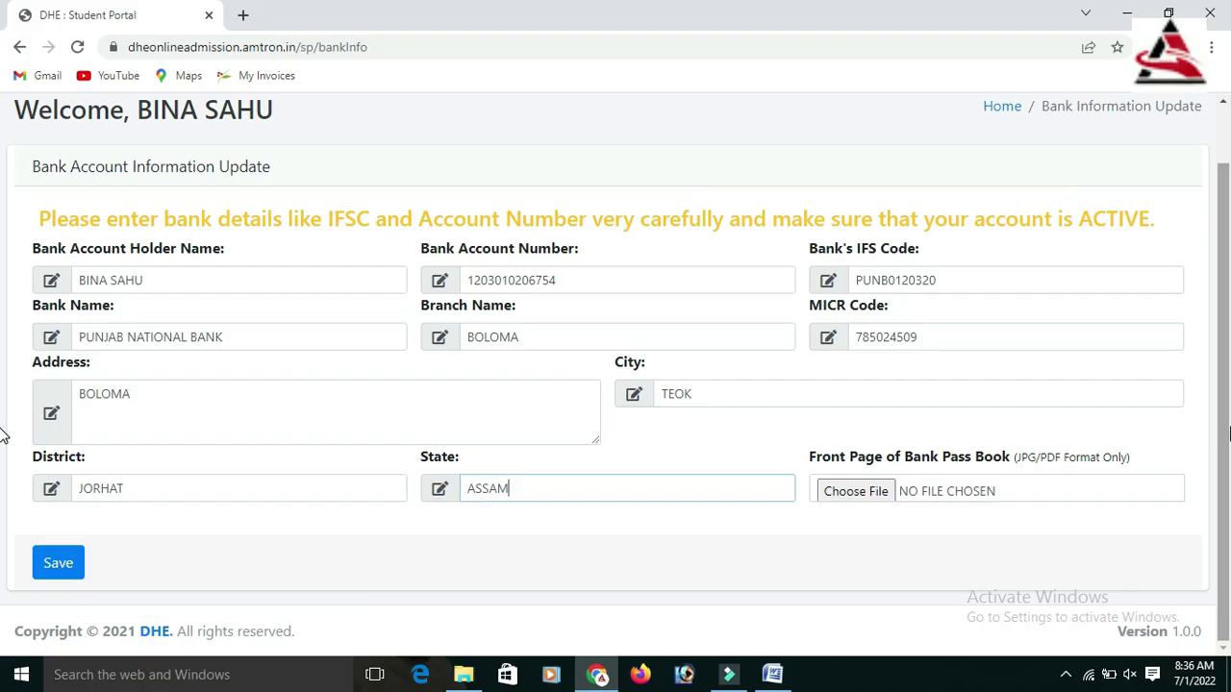
Find UPDATE_3.JPG in Desktop's RECIEVE folder by searching 'UPD' and attach it as the passbook front page
left_click(866, 492)
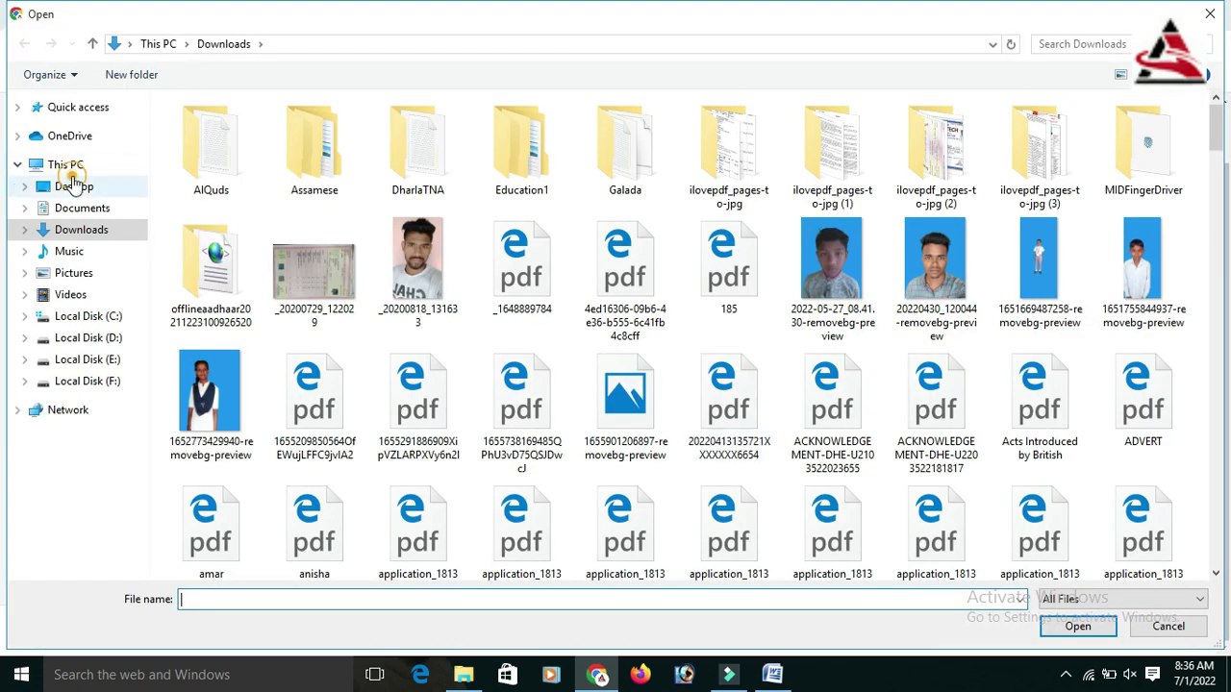
left_click(72, 186)
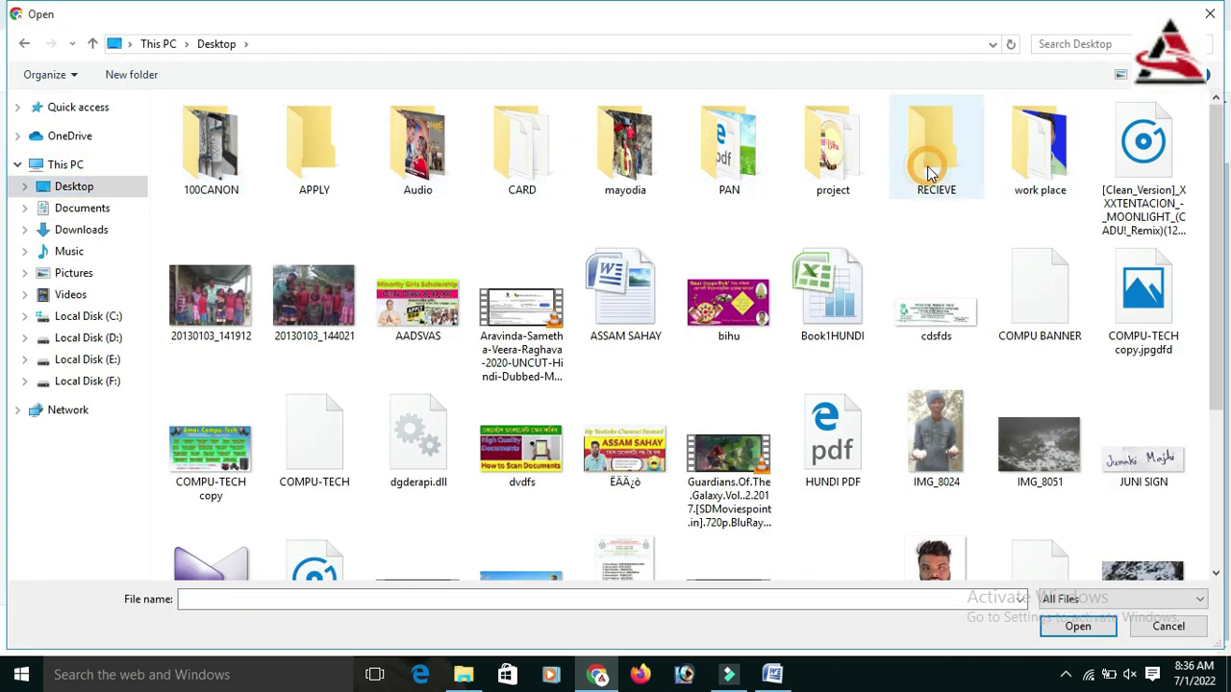
double_click(928, 154)
left_click(1059, 48)
type("UPDA")
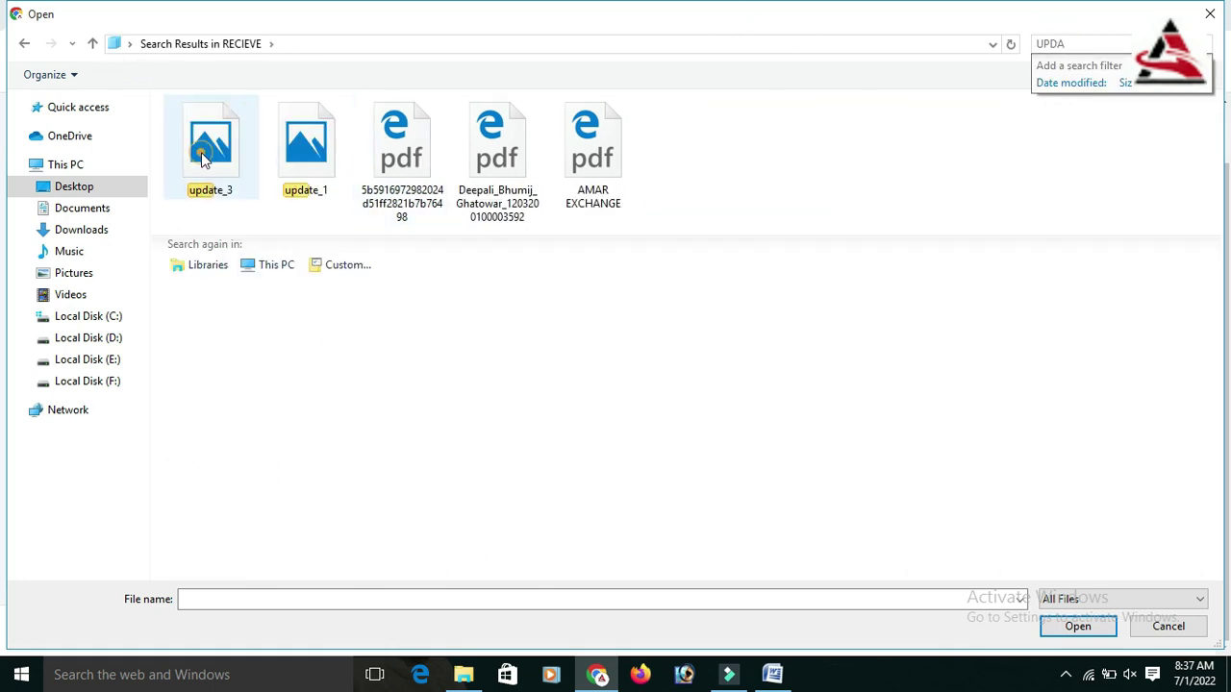
left_click(201, 152)
left_click(1075, 626)
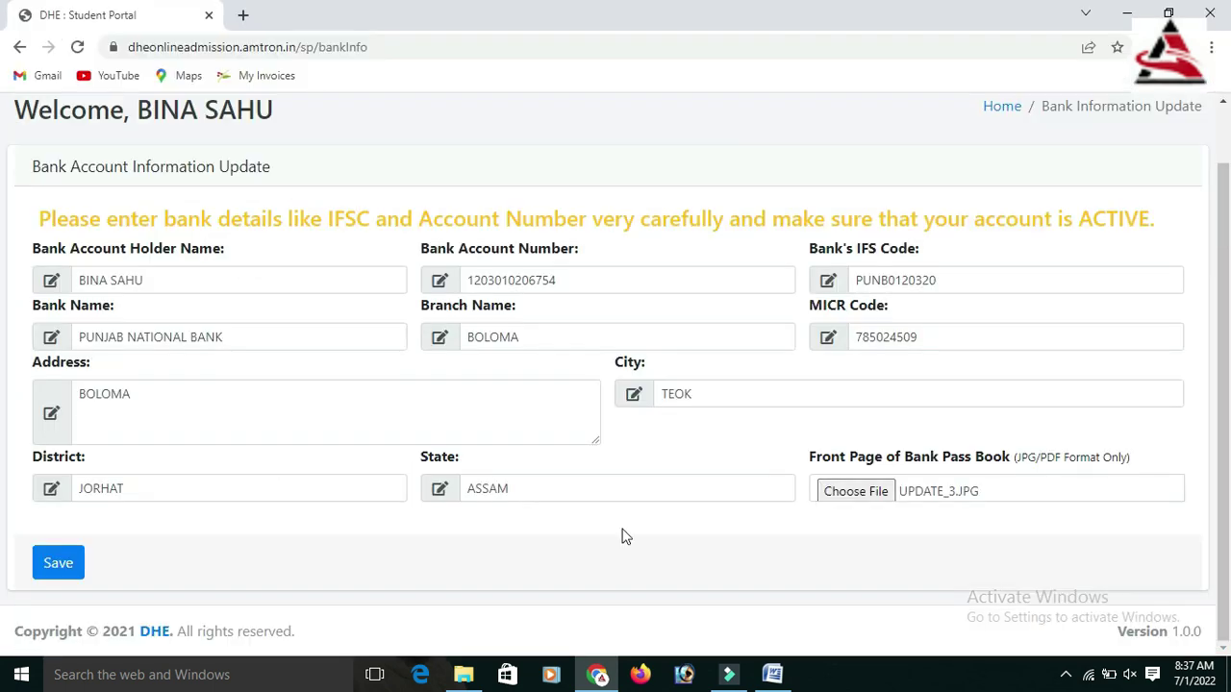
Save the bank account details form and scroll down the returned student dashboard
left_click(57, 563)
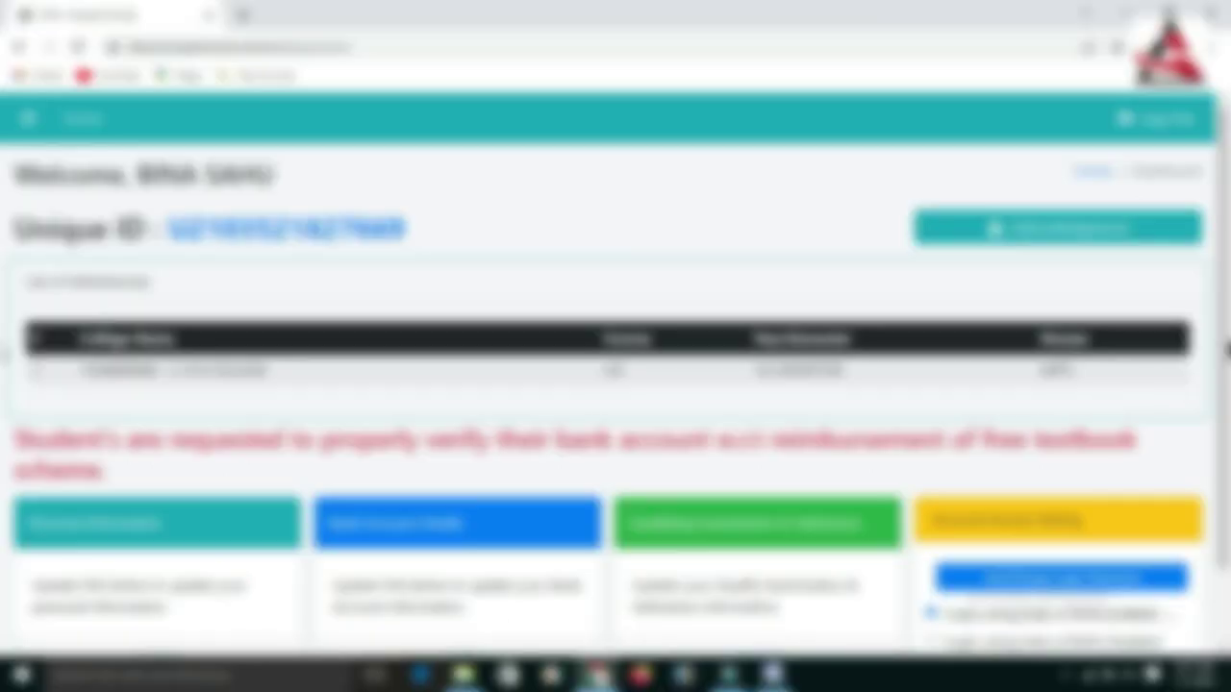
scroll(475, 514, "down", 2)
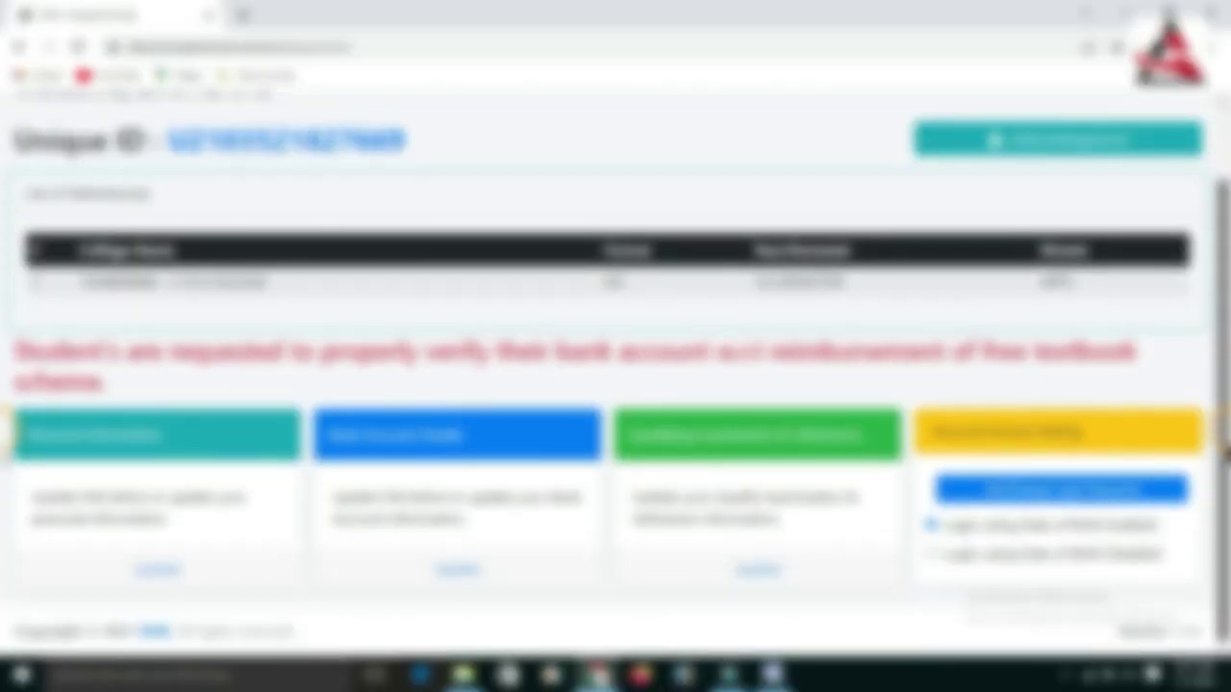